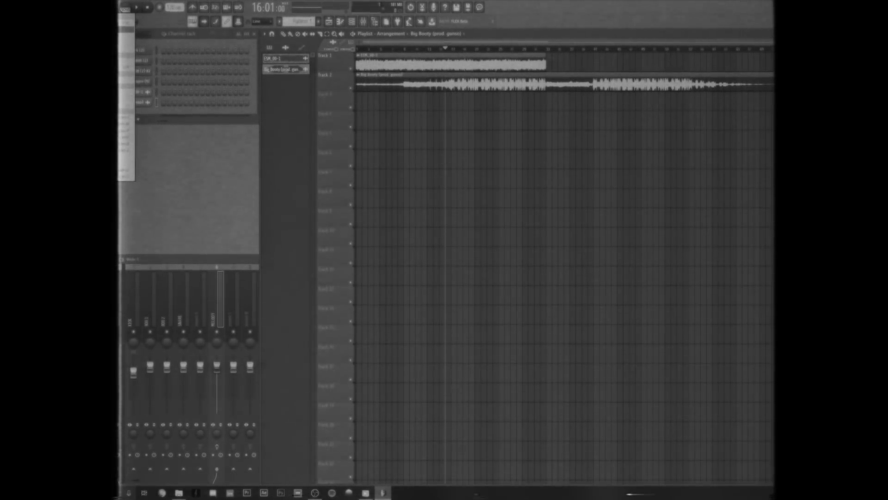
# Open the About section of the settings and enter the account password for unlocking
pyautogui.click(126, 29)
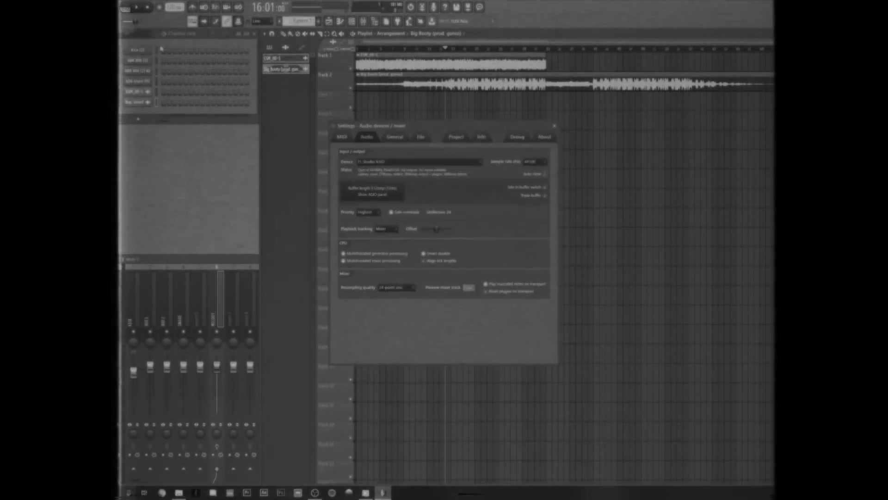
pyautogui.click(549, 139)
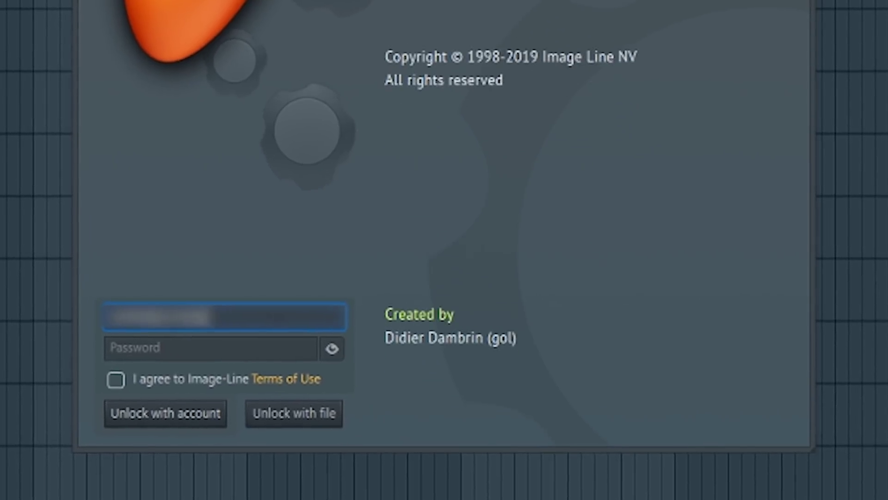
pyautogui.press('Tab')
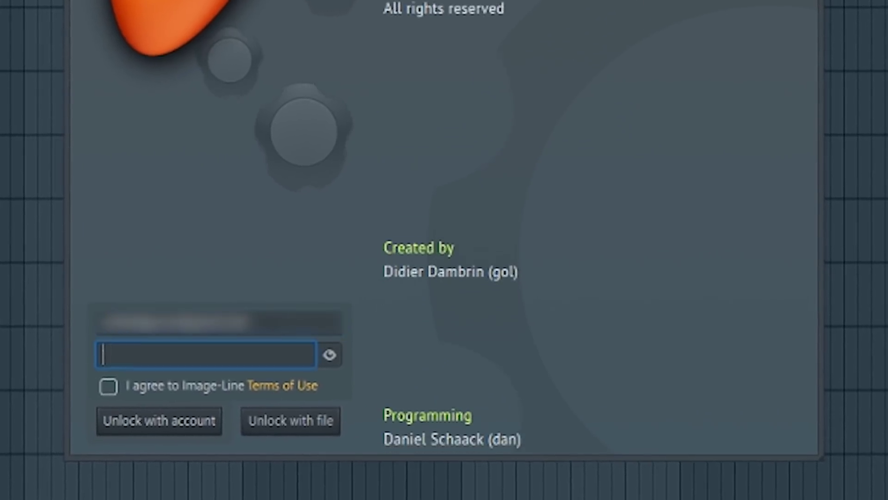
pyautogui.write('*********')
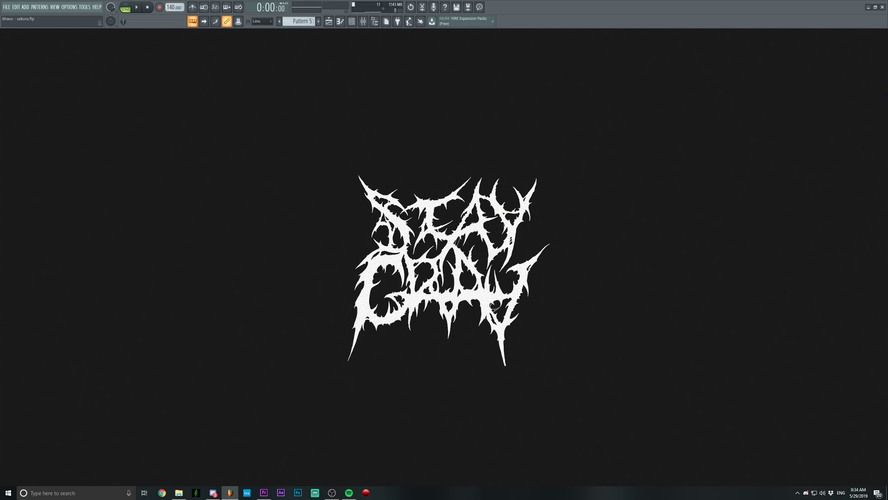
# Open the Playlist and play the arrangement from bar 31 through the existing chopped section at bar 33
pyautogui.press('F5')
pyautogui.scroll(-4, 574, 52)
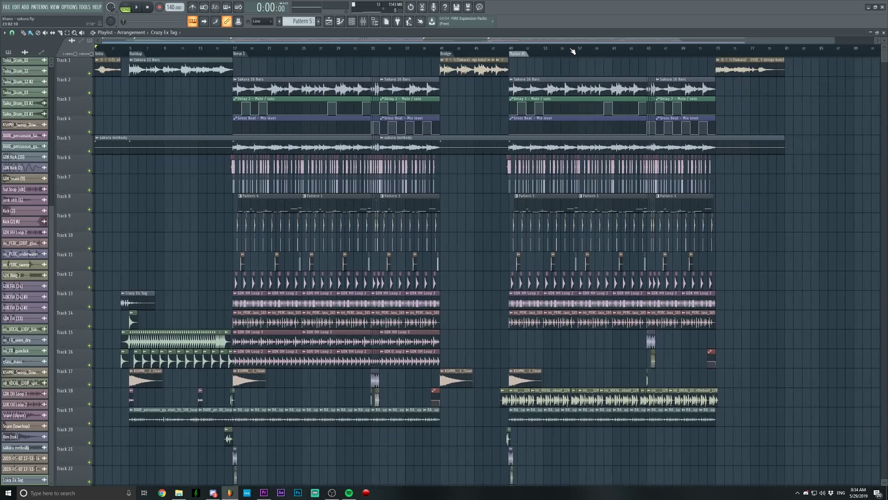
pyautogui.scroll(5, 356, 53)
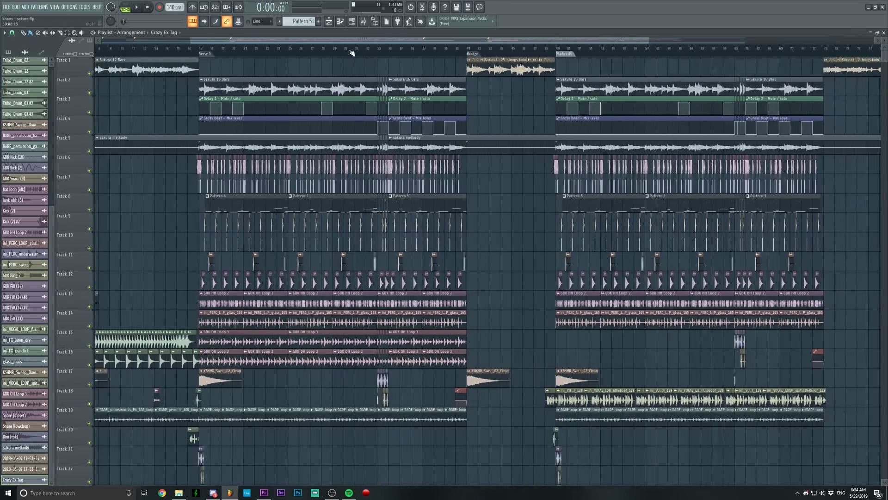
pyautogui.click(367, 48)
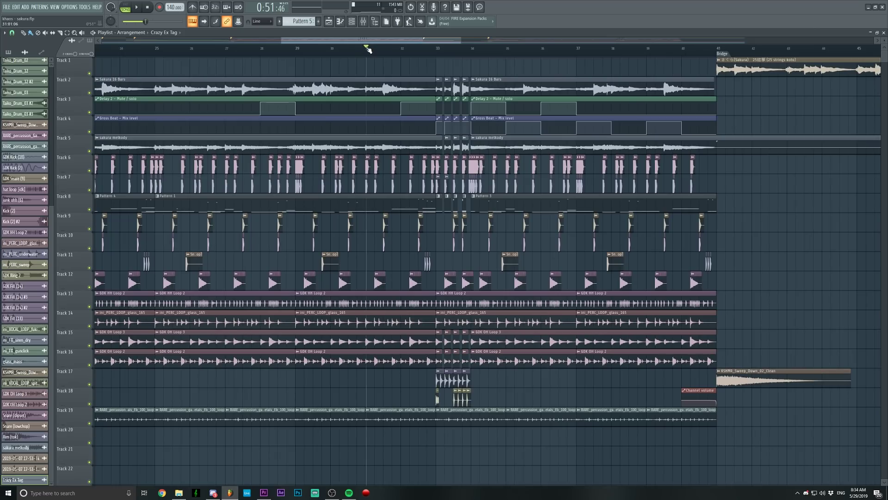
pyautogui.click(137, 8)
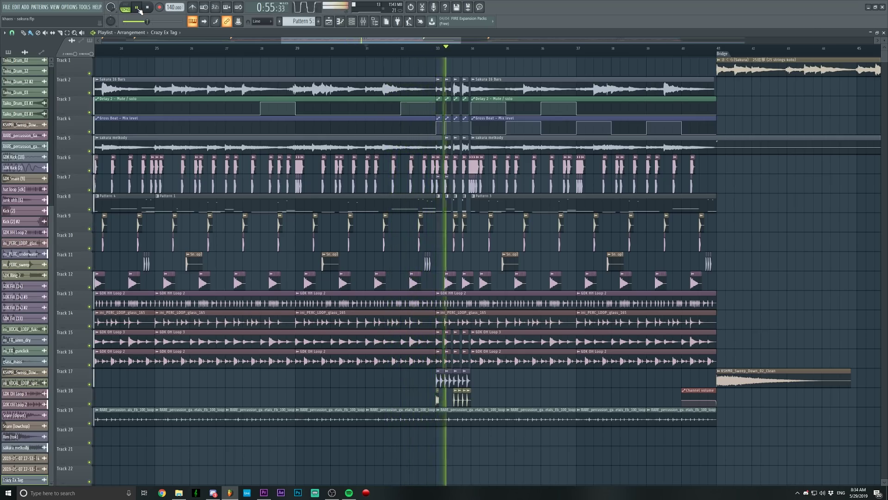
pyautogui.scroll(2, 436, 48)
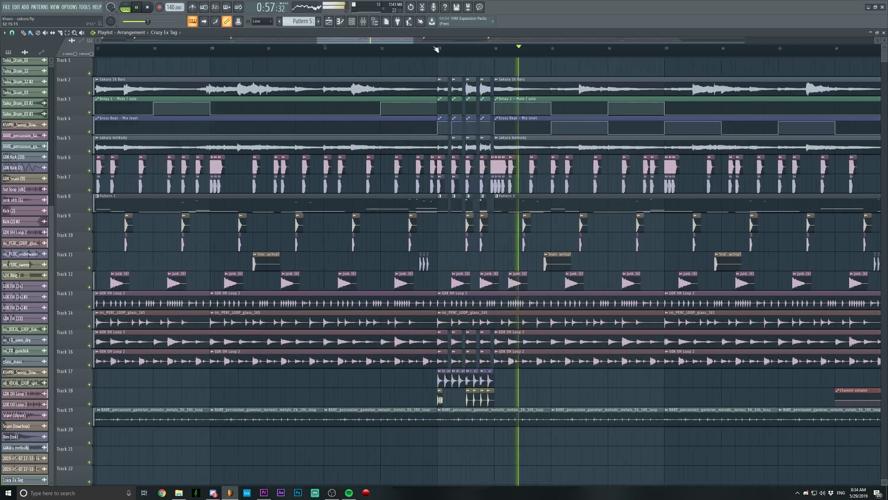
pyautogui.press('space')
# Highlight bar 33 on the timeline to examine how its clips are chopped beat by beat
pyautogui.moveTo(436, 49); pyautogui.dragTo(476, 45)
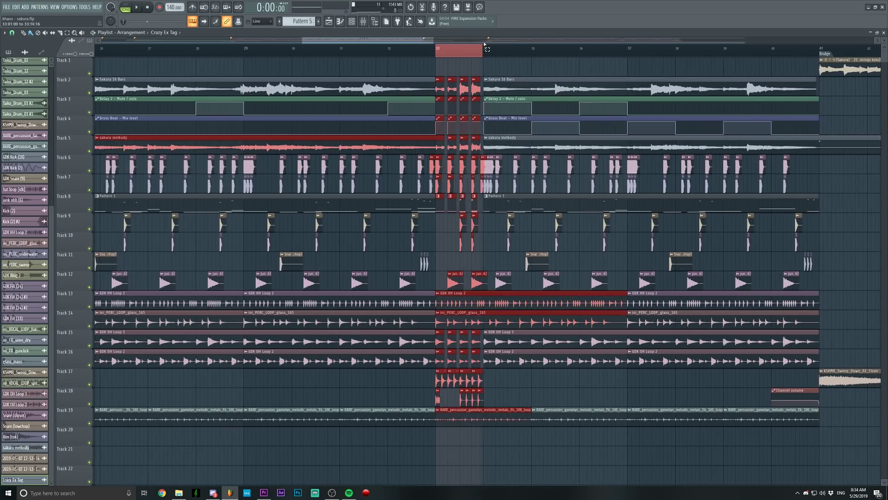
pyautogui.scroll(2, 457, 50)
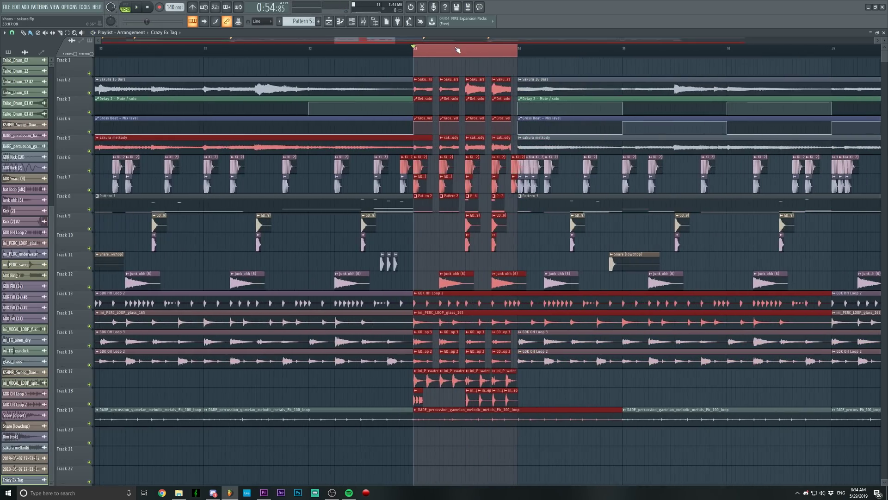
pyautogui.scroll(-2, 457, 49)
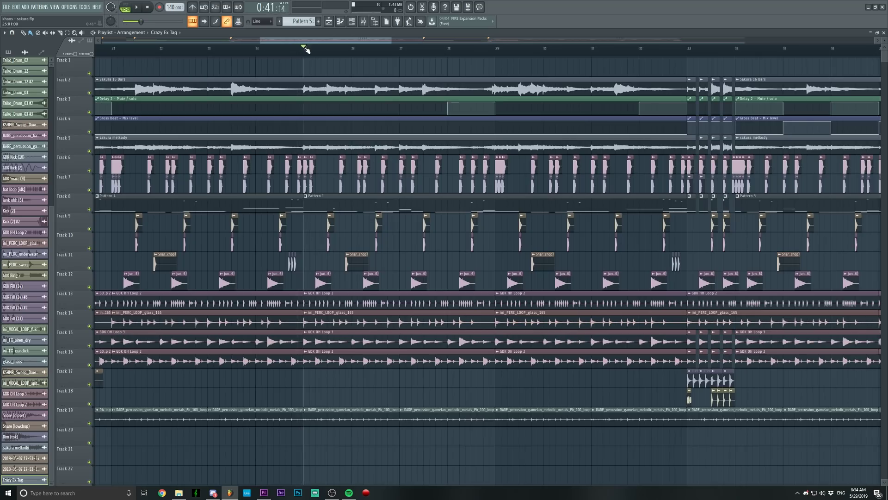
# Slice the clips on Tracks 2 to 16 at the start of bar 25 and at the start of bar 26
pyautogui.moveTo(305, 50); pyautogui.dragTo(304, 49)
pyautogui.scroll(2, 303, 49)
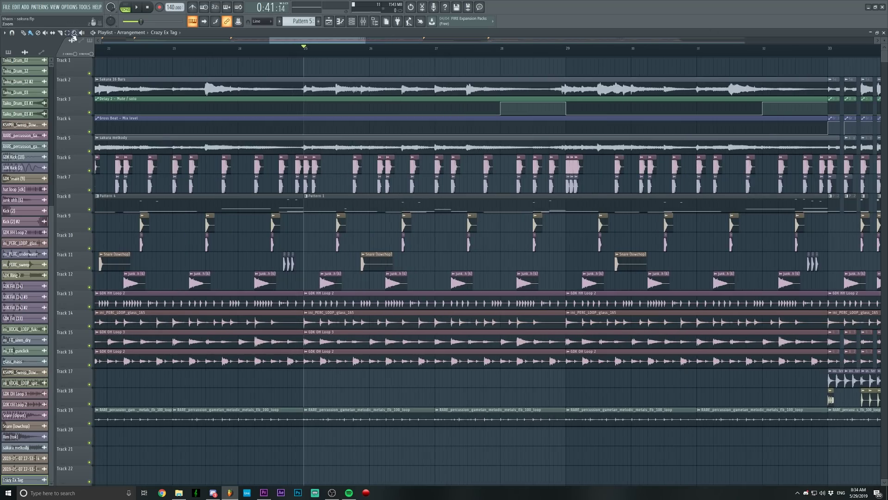
pyautogui.click(60, 33)
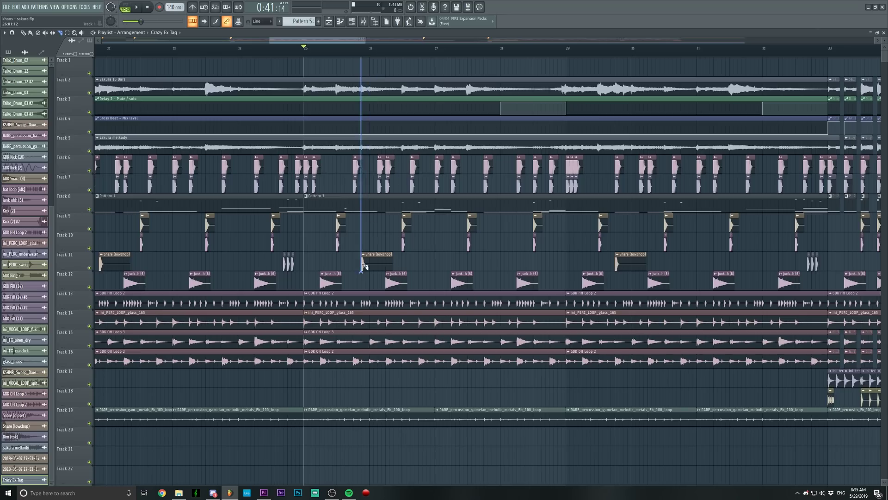
pyautogui.moveTo(370, 271); pyautogui.dragTo(372, 378)
pyautogui.moveTo(307, 67); pyautogui.dragTo(308, 394)
# Highlight the verse from bar 17 to bar 33 to examine where its midpoint falls at bar 25
pyautogui.scroll(-3, 347, 53)
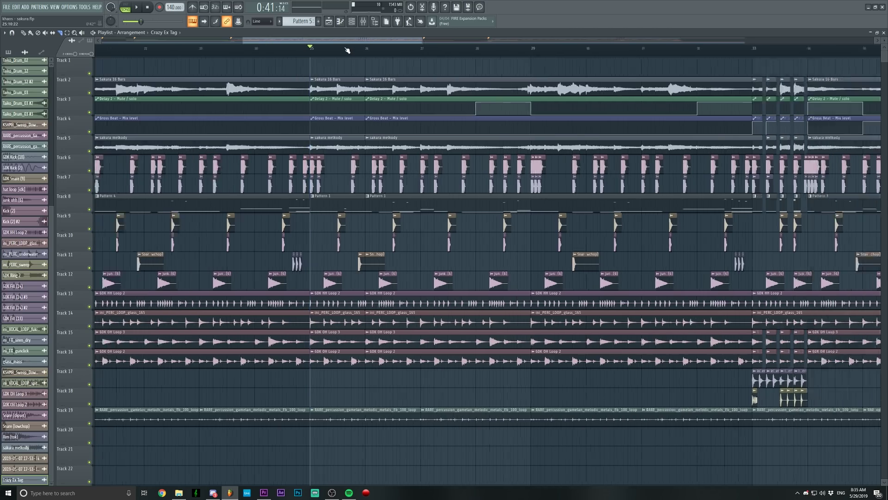
pyautogui.moveTo(159, 52); pyautogui.dragTo(508, 52)
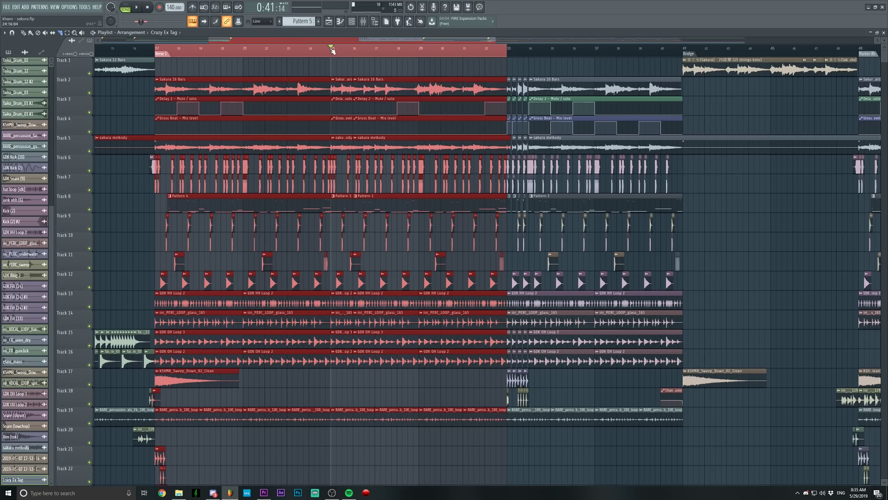
pyautogui.scroll(6, 332, 50)
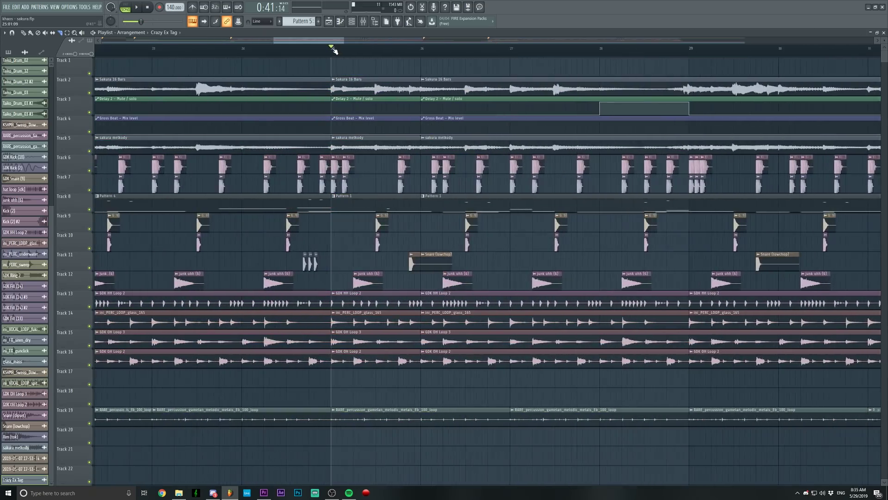
pyautogui.scroll(2, 332, 50)
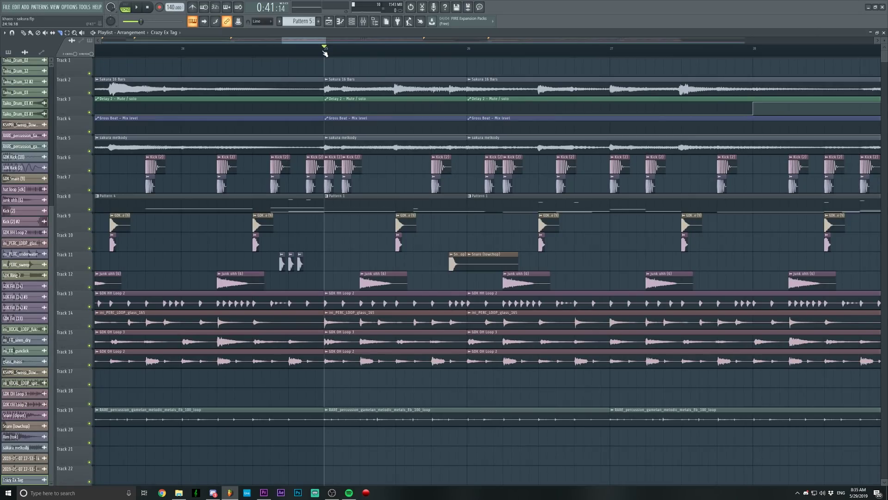
# Mark the first beat of bar 25 and slice the clips at its end and slightly before its end
pyautogui.moveTo(326, 50); pyautogui.dragTo(467, 50)
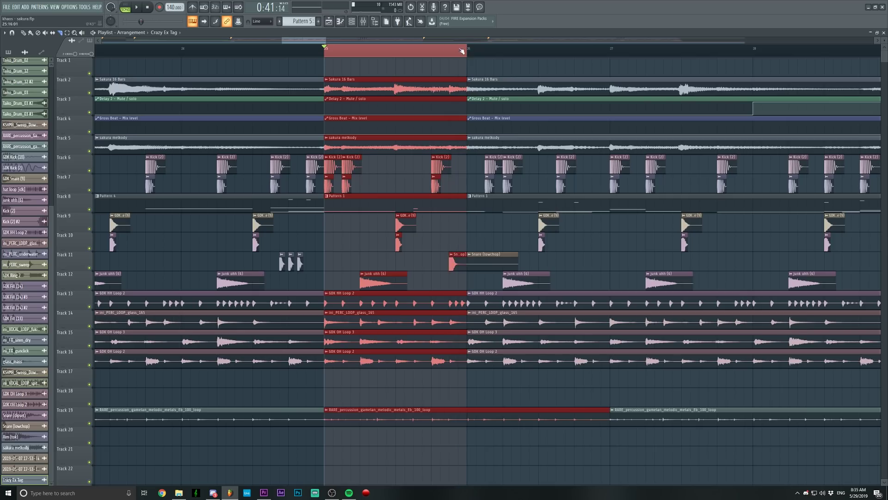
pyautogui.moveTo(468, 50); pyautogui.dragTo(362, 49)
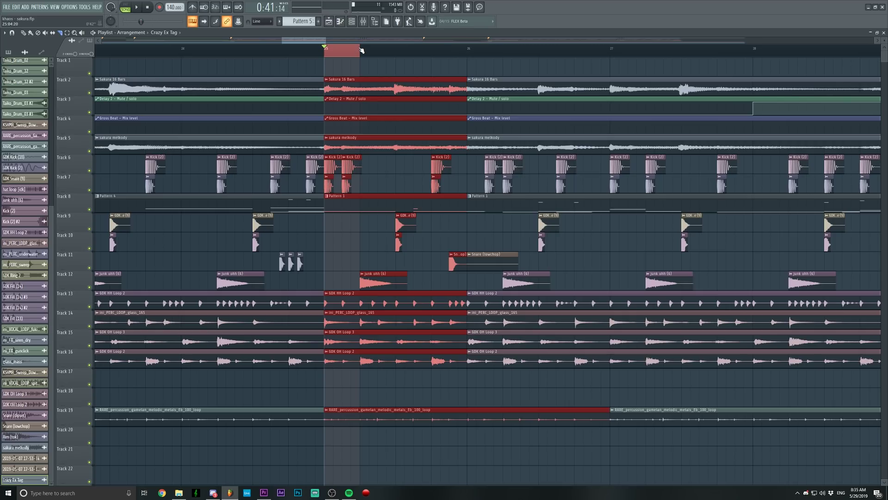
pyautogui.moveTo(354, 73)
pyautogui.mouseDown()
pyautogui.moveTo(353, 319)
pyautogui.moveTo(361, 373)
pyautogui.moveTo(379, 79)
pyautogui.moveTo(365, 80)
pyautogui.mouseUp()
# Delete the thin slices at the end of the first beat of bar 25 on Tracks 2 to 8 and 13 to 16
pyautogui.click(31, 33)
pyautogui.rightClick(356, 86)
pyautogui.rightClick(356, 104)
pyautogui.rightClick(356, 121)
pyautogui.rightClick(356, 125)
pyautogui.rightClick(356, 144)
pyautogui.rightClick(355, 164)
pyautogui.rightClick(355, 182)
pyautogui.rightClick(355, 200)
pyautogui.rightClick(355, 300)
pyautogui.rightClick(355, 320)
pyautogui.rightClick(355, 340)
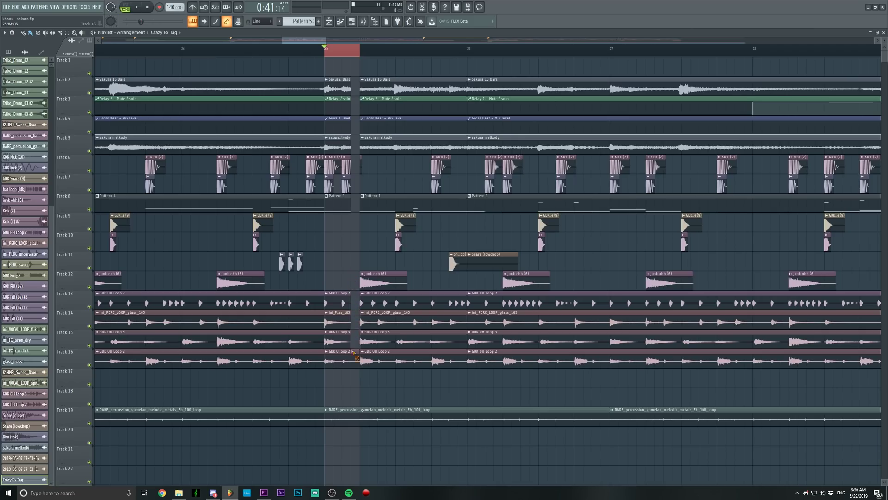
pyautogui.rightClick(355, 360)
# Slice bar 25 at beats 3 and 4 and clear the thin slices just before beat 4
pyautogui.scroll(-1, 365, 65)
pyautogui.click(60, 33)
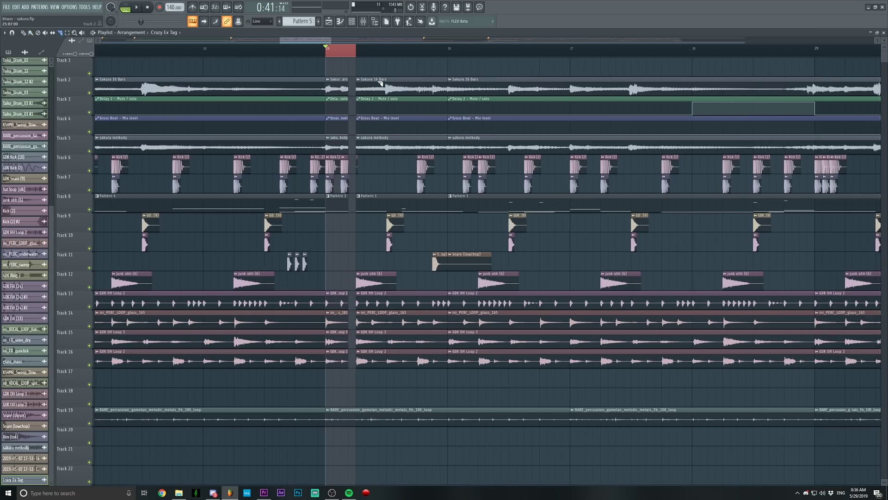
pyautogui.moveTo(388, 77); pyautogui.dragTo(389, 376)
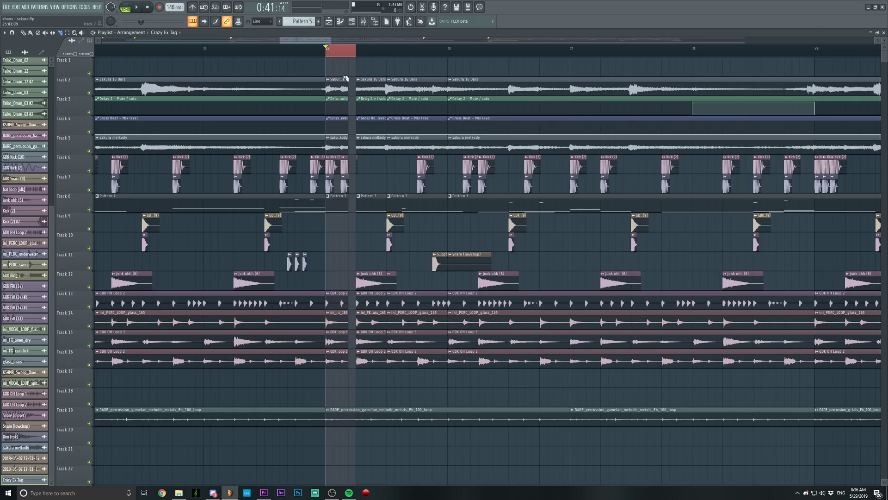
pyautogui.moveTo(389, 53); pyautogui.dragTo(420, 56)
pyautogui.moveTo(342, 54)
pyautogui.mouseDown()
pyautogui.moveTo(392, 56)
pyautogui.moveTo(422, 130)
pyautogui.moveTo(416, 390)
pyautogui.moveTo(421, 287)
pyautogui.mouseUp()
pyautogui.moveTo(418, 369); pyautogui.dragTo(418, 85)
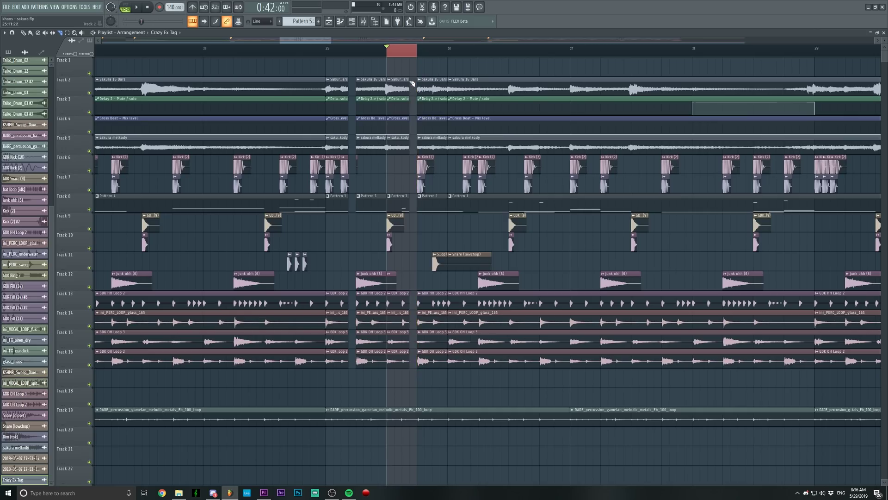
# Delete the sliced clips in beats 2 and 4 of bar 25, leaving the Track 19 percussion loop in place
pyautogui.moveTo(388, 51)
pyautogui.mouseDown()
pyautogui.moveTo(357, 51)
pyautogui.moveTo(383, 52)
pyautogui.mouseUp()
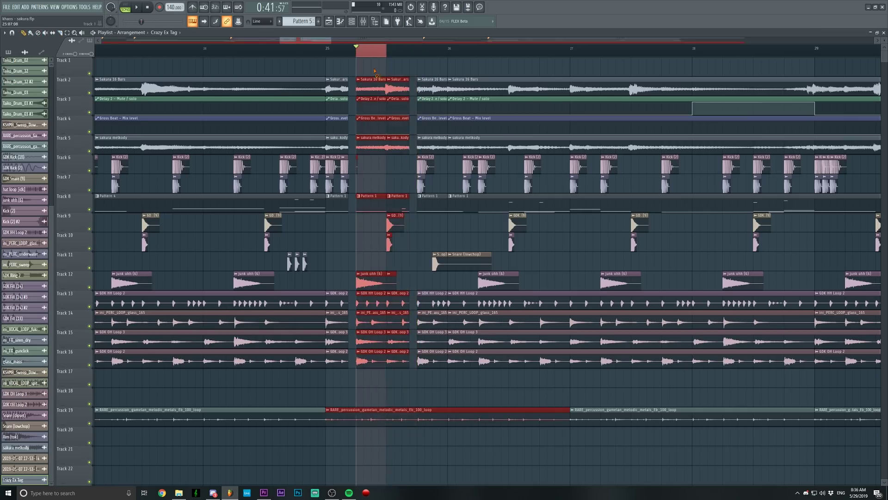
pyautogui.press('Delete')
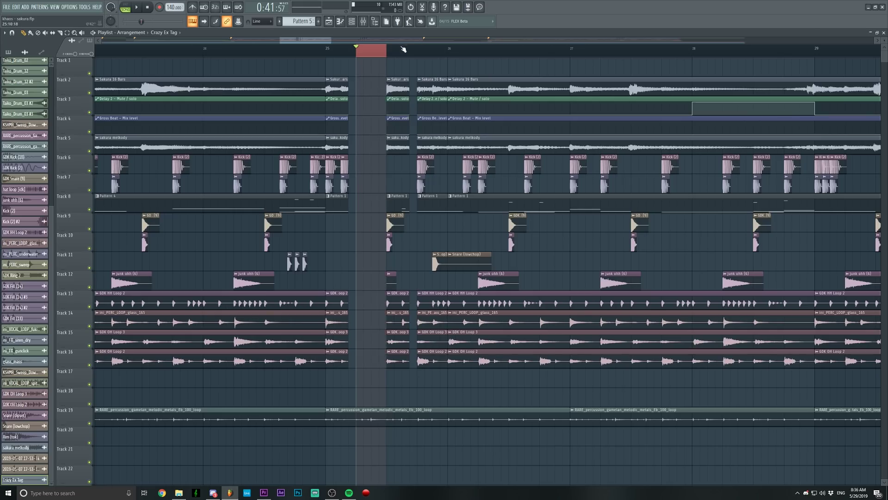
pyautogui.keyDown('ctrl'); pyautogui.click(420, 51); pyautogui.keyUp('ctrl')
pyautogui.moveTo(383, 51); pyautogui.dragTo(450, 52)
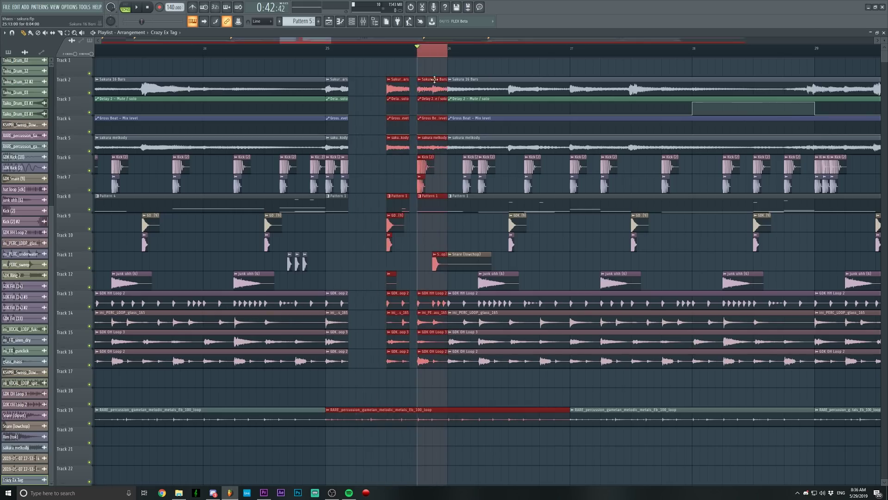
pyautogui.press('Delete')
pyautogui.click(418, 50)
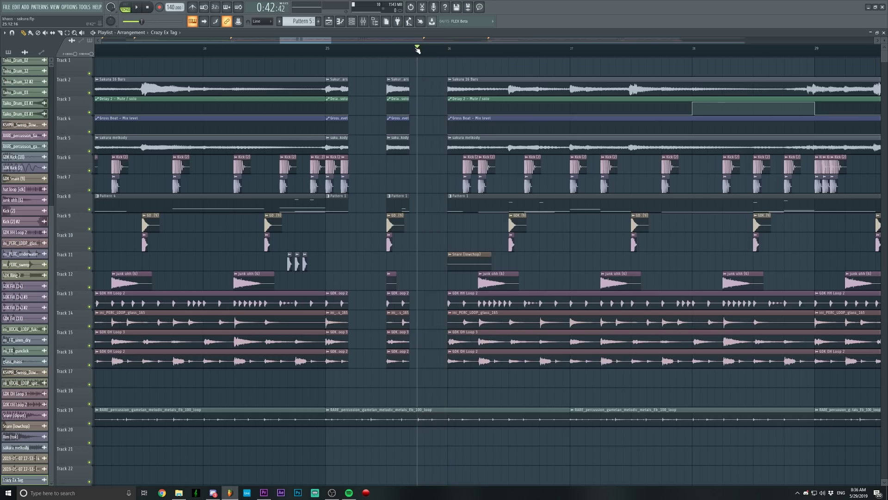
# Duplicate the remaining beat 1 and beat 3 chunks of bar 25 into the empty beats 2 and 4
pyautogui.scroll(-2, 417, 50)
pyautogui.moveTo(427, 78); pyautogui.dragTo(360, 387)
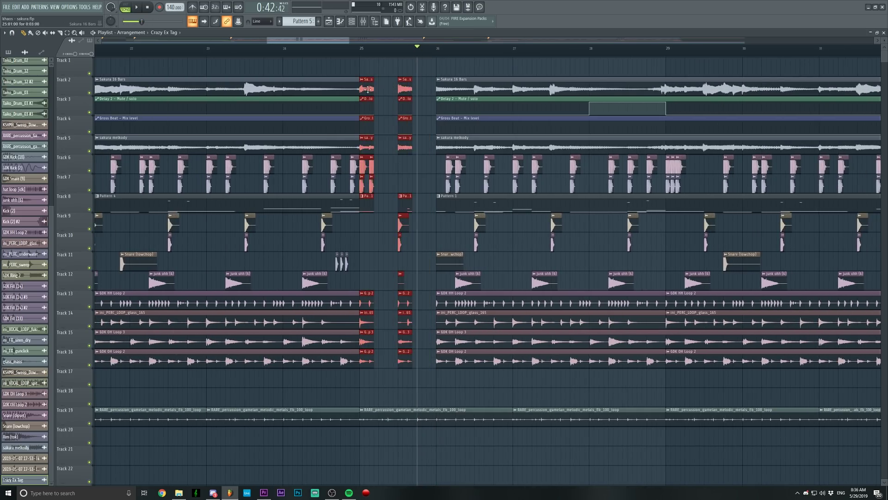
pyautogui.moveTo(367, 88); pyautogui.dragTo(388, 88)
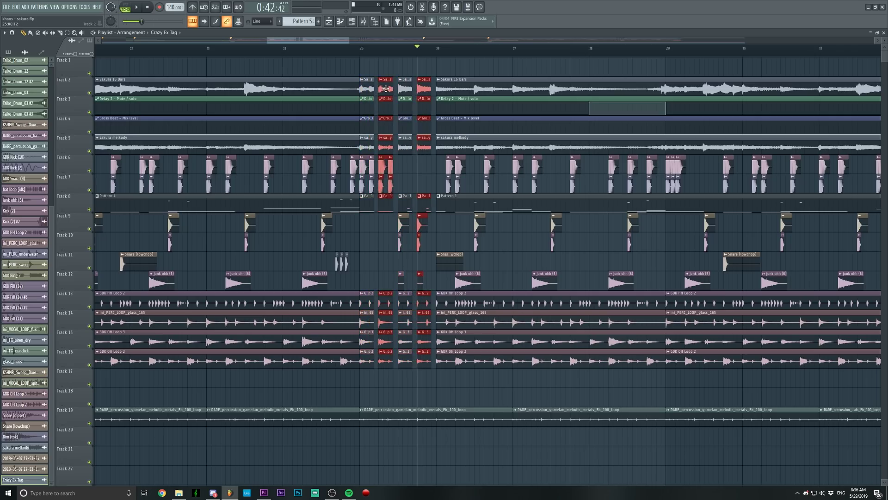
# Remove the second kick hits from beats 1 and 2 of bar 25 on Tracks 6 and 7, and copy kicks onto beats 3 and 4
pyautogui.click(359, 49)
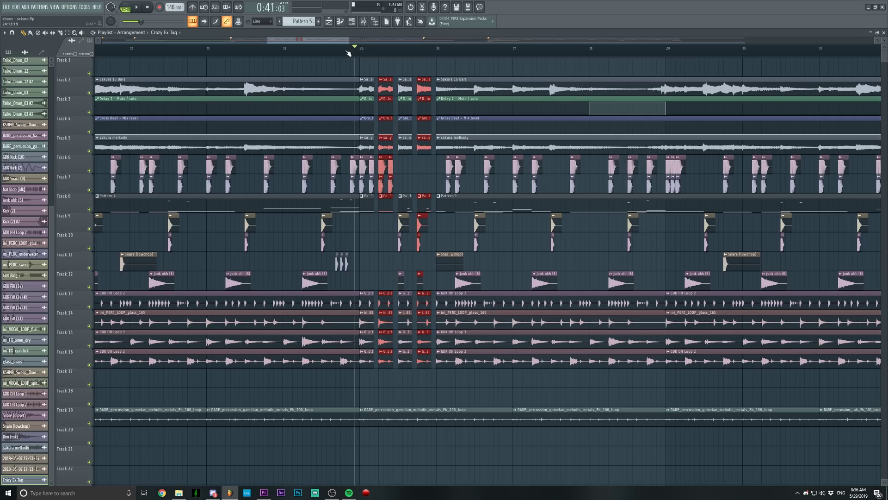
pyautogui.scroll(3, 346, 52)
pyautogui.rightClick(386, 168)
pyautogui.rightClick(384, 185)
pyautogui.rightClick(414, 165)
pyautogui.rightClick(415, 185)
pyautogui.moveTo(430, 155)
pyautogui.mouseDown()
pyautogui.moveTo(367, 194)
pyautogui.moveTo(377, 178)
pyautogui.moveTo(438, 166)
pyautogui.mouseUp()
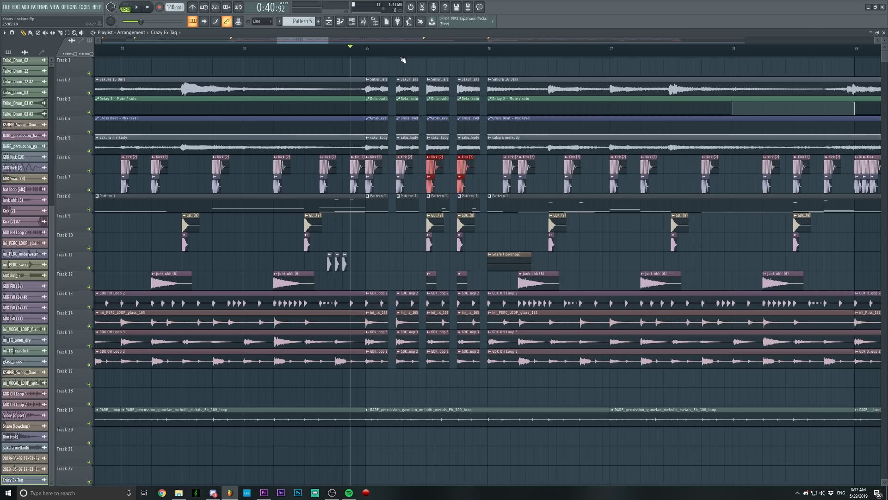
# Play the arrangement from bar 24 through the chopped bar 25 to check the stutter
pyautogui.scroll(-2, 400, 51)
pyautogui.scroll(-3, 400, 51)
pyautogui.doubleClick(359, 48)
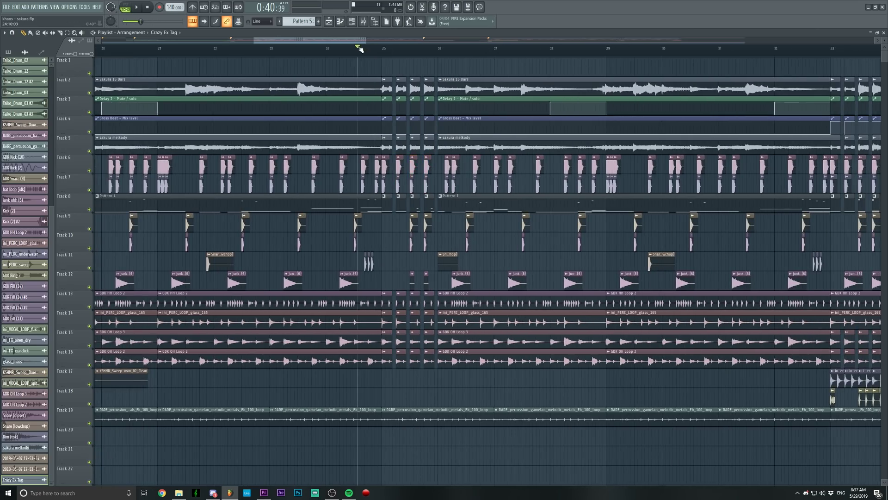
pyautogui.scroll(2, 360, 49)
pyautogui.scroll(2, 359, 48)
pyautogui.press('space')
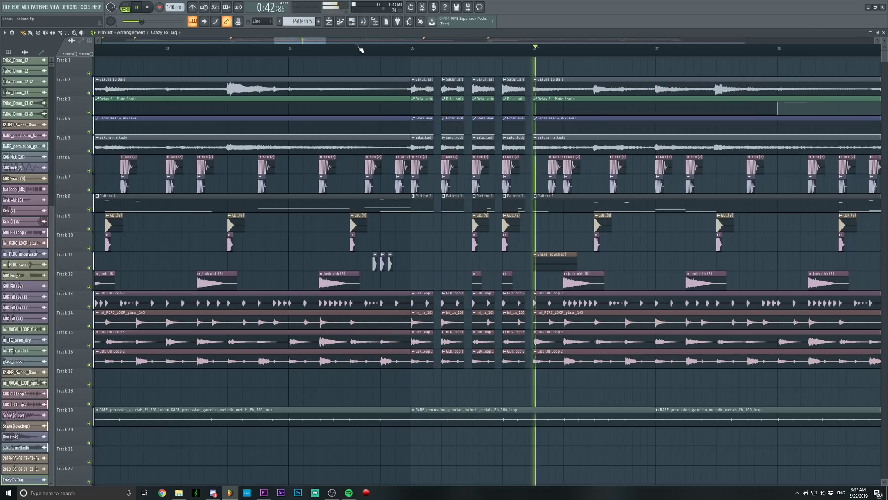
pyautogui.press('space')
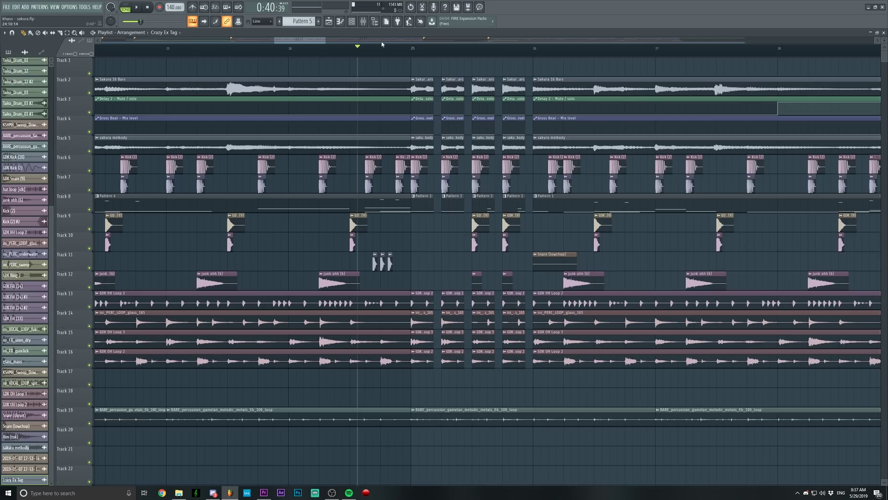
# Add extra kick hits on Tracks 6 and 7 to form a roll at the start of bar 26, and play it back
pyautogui.click(504, 165)
pyautogui.moveTo(506, 165); pyautogui.dragTo(543, 169)
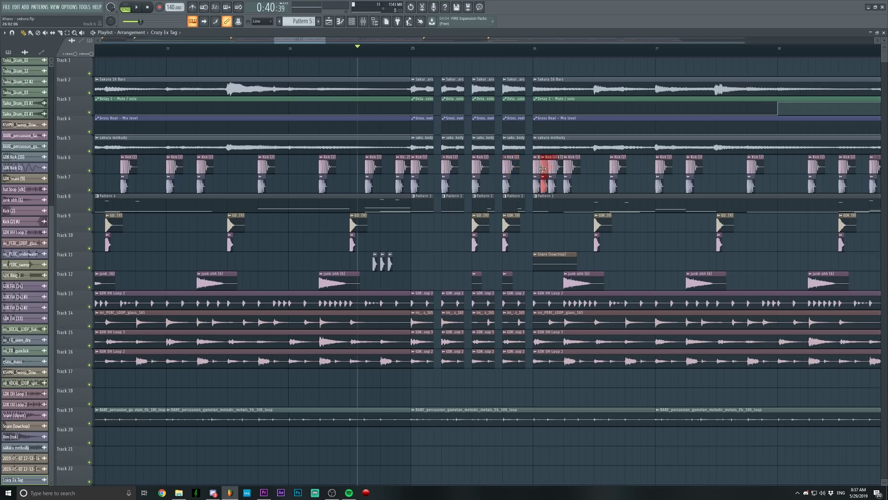
pyautogui.scroll(3, 550, 51)
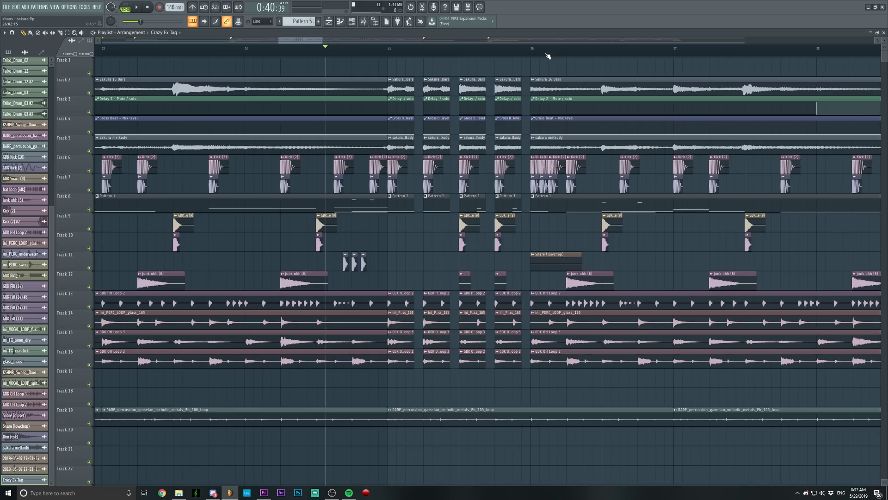
pyautogui.press('space')
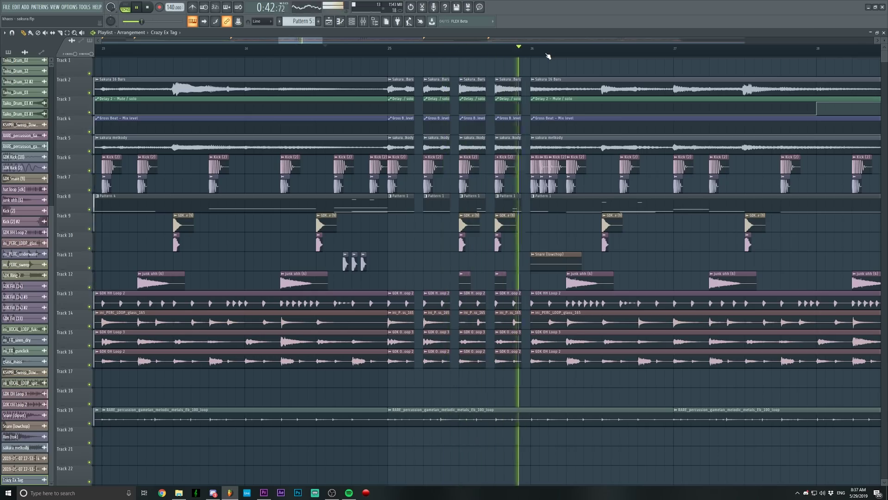
pyautogui.press('space')
# Play the existing chopped transition at bar 33 to compare its layered percussion with bar 25
pyautogui.scroll(-3, 393, 51)
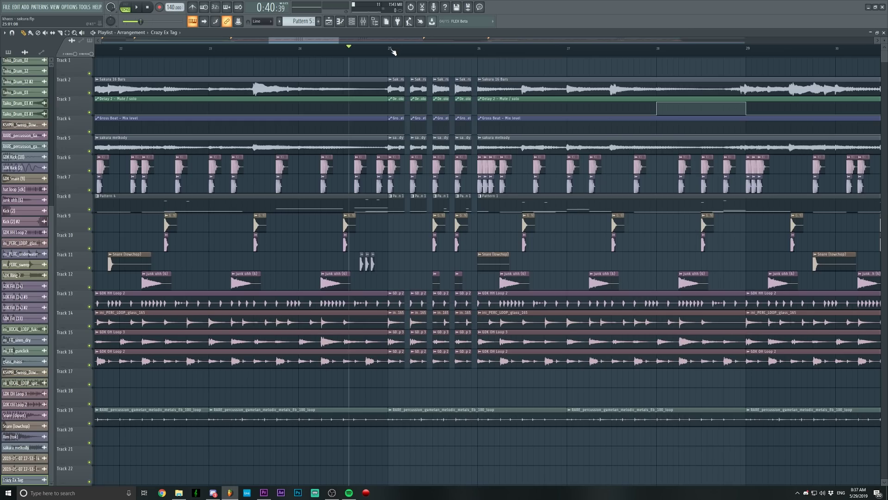
pyautogui.scroll(-2, 392, 52)
pyautogui.moveTo(351, 42); pyautogui.dragTo(412, 43)
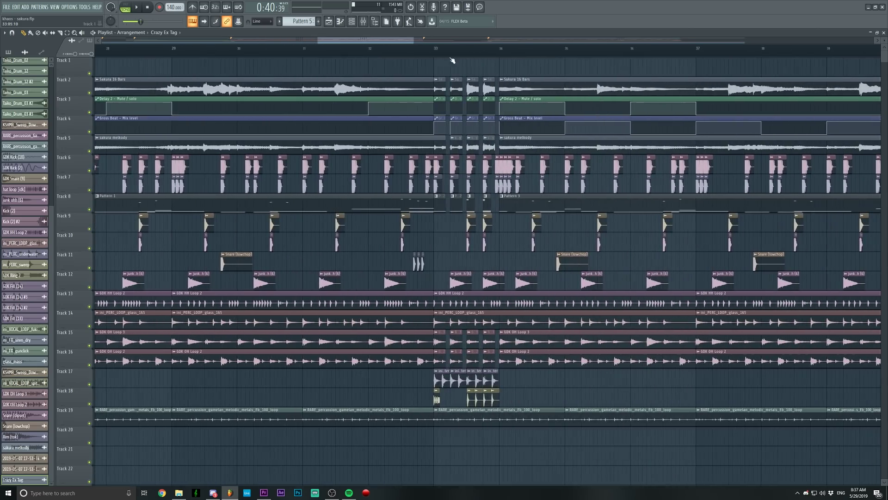
pyautogui.click(437, 52)
pyautogui.scroll(2, 437, 52)
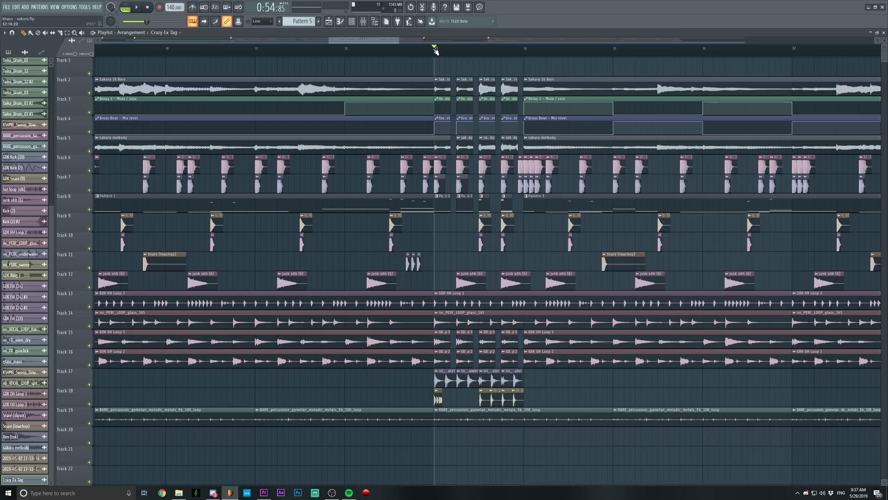
pyautogui.scroll(2, 436, 52)
pyautogui.press('space')
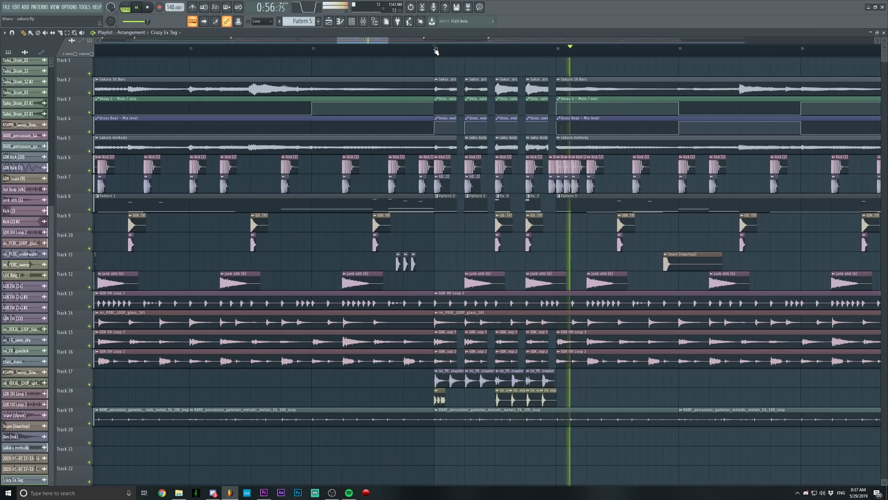
# Copy the GDK Ring 2 clip from bar 33 on Track 18 to the start of bar 25 on the same track
pyautogui.scroll(-3, 436, 52)
pyautogui.click(435, 51)
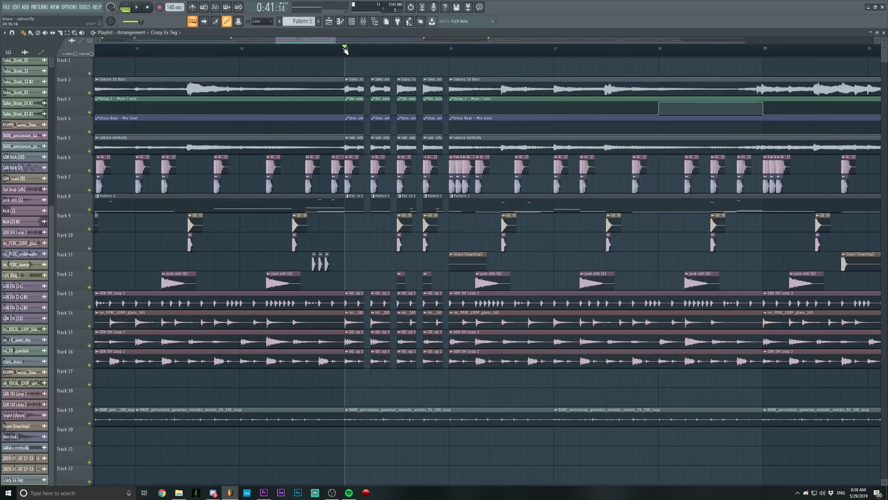
pyautogui.scroll(2, 346, 50)
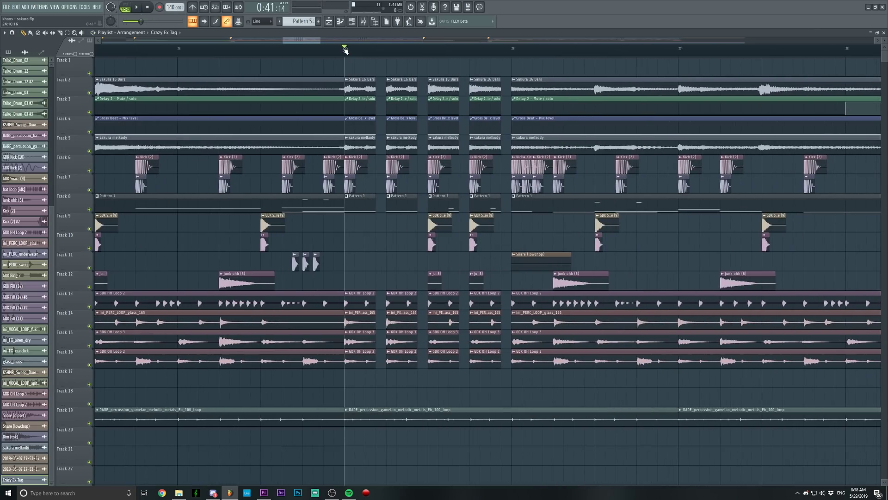
pyautogui.scroll(-2, 345, 50)
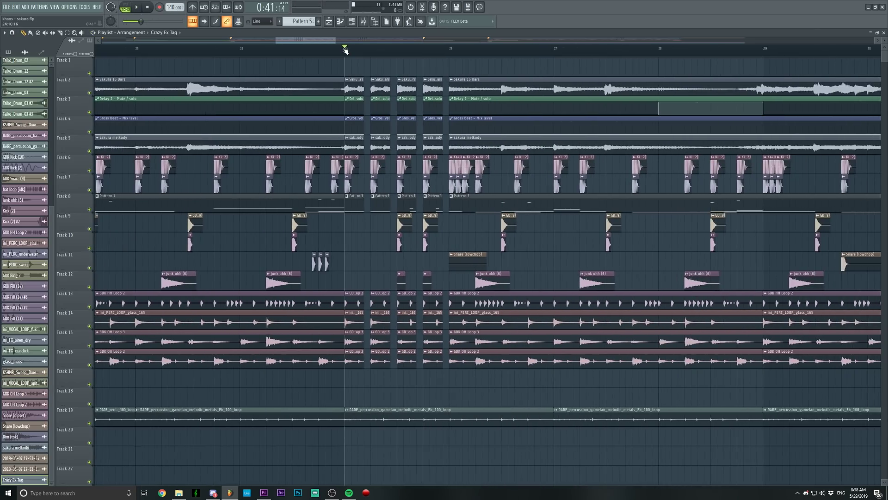
pyautogui.scroll(-4, 345, 51)
pyautogui.click(675, 398)
pyautogui.click(347, 397)
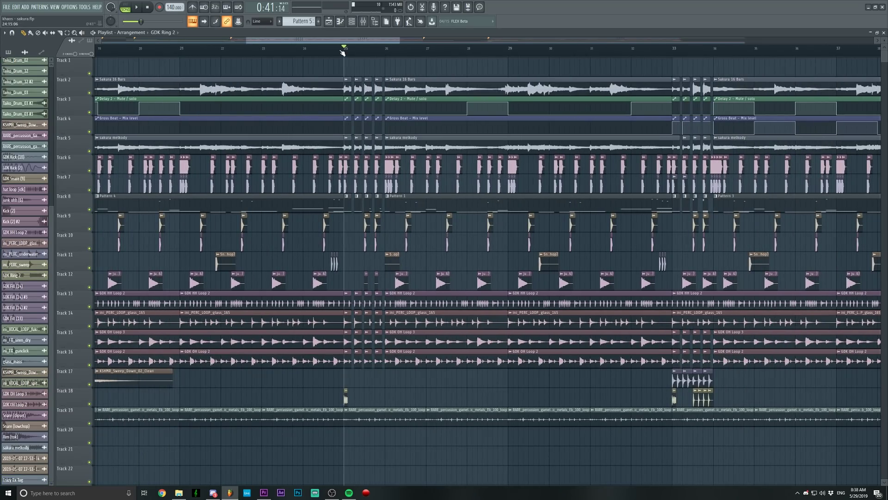
# Play the arrangement from late in bar 24 into bar 26 to check the transition with the added ring sound
pyautogui.scroll(7, 341, 51)
pyautogui.scroll(-3, 341, 50)
pyautogui.click(326, 51)
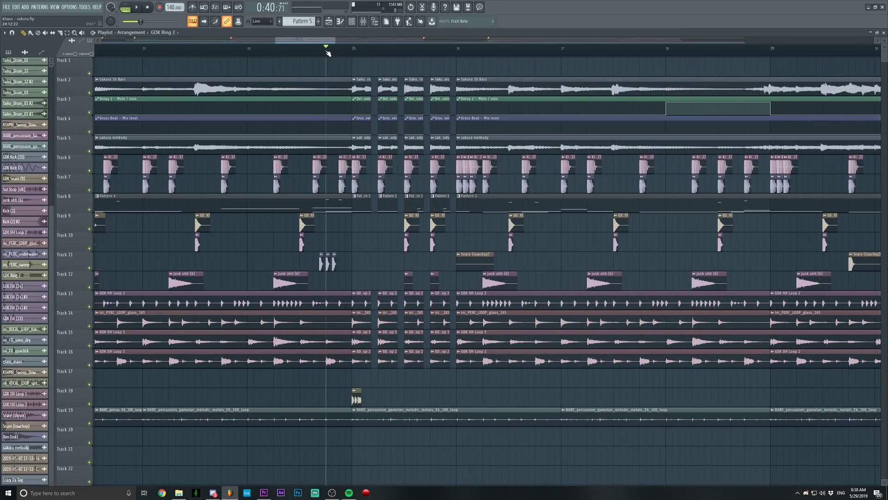
pyautogui.press('space')
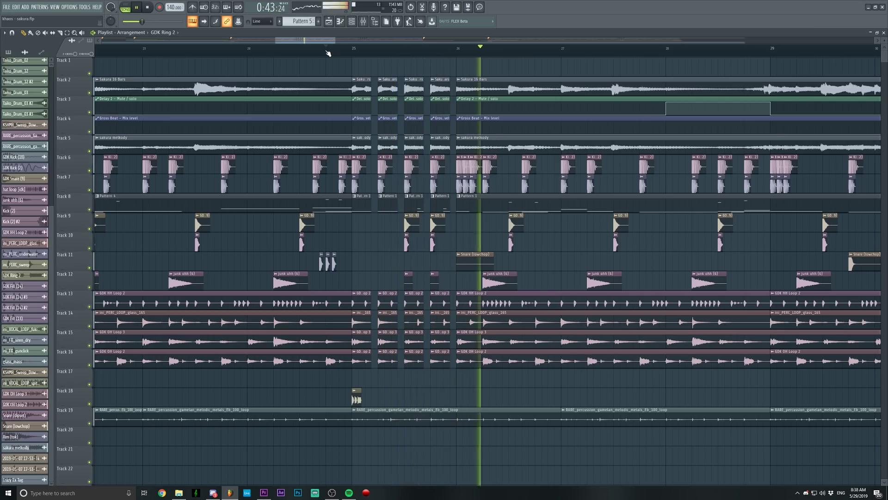
pyautogui.press('space')
pyautogui.scroll(-3, 383, 53)
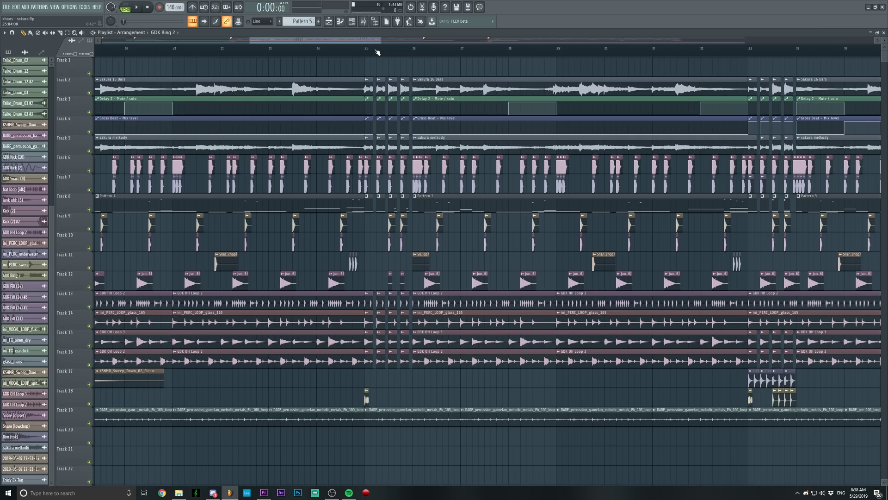
# Hide the Playlist window
pyautogui.scroll(2, 383, 52)
pyautogui.scroll(6, 417, 48)
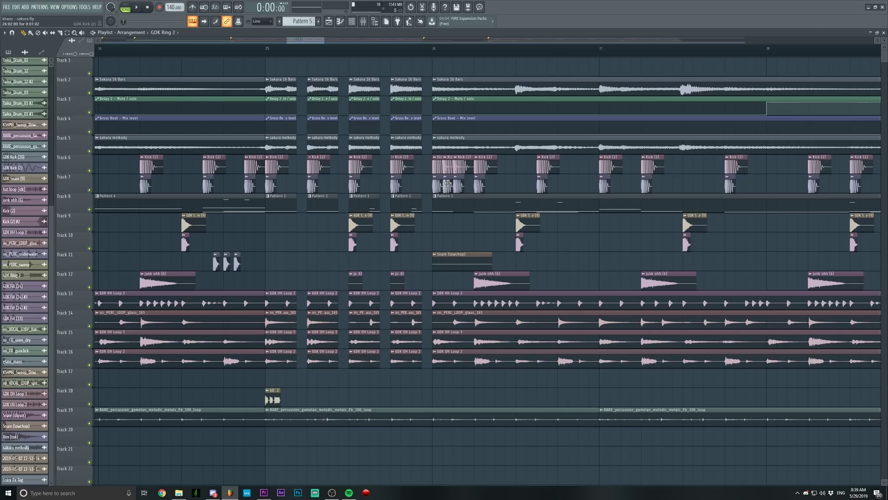
pyautogui.press('F5')
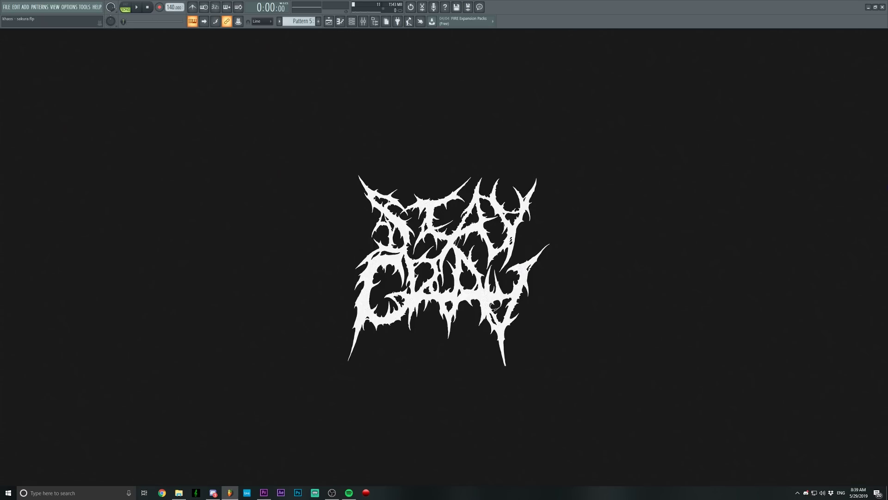